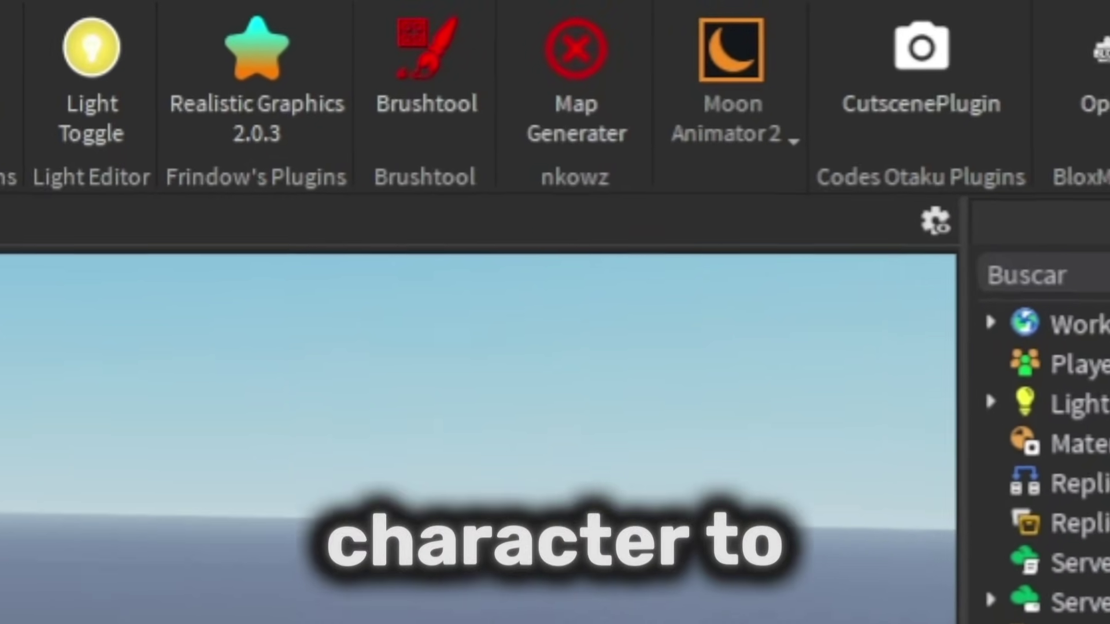
- Insert the avatar as an R6 rig with Character Inserter, then begin adding an item in Moon Animator
{"action": "left_click", "coordinate": [732, 121]}
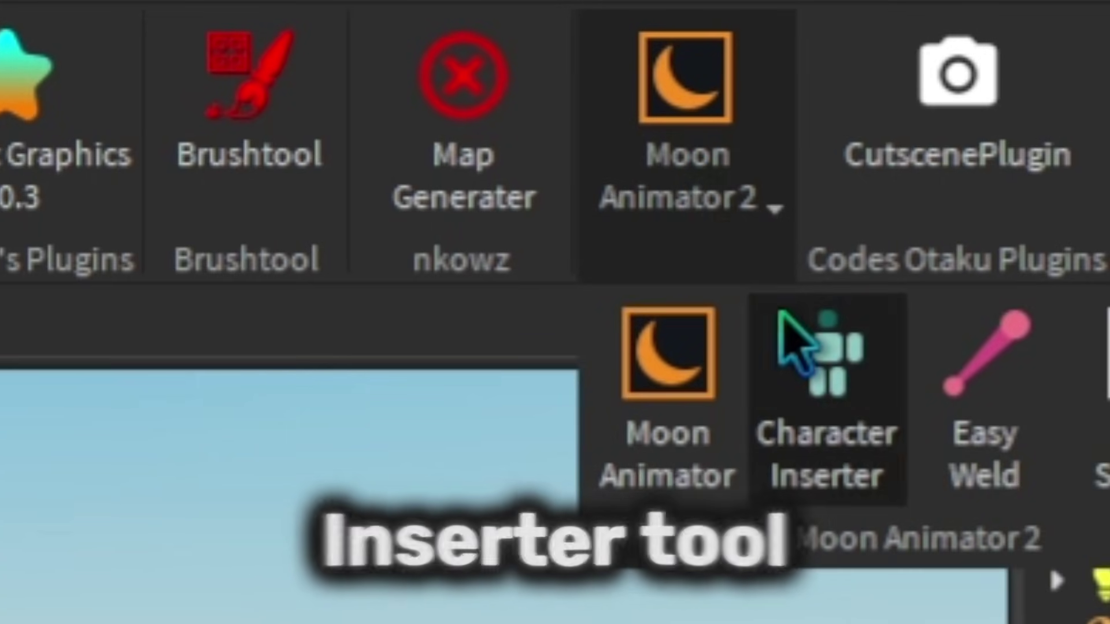
{"action": "left_click", "coordinate": [824, 391]}
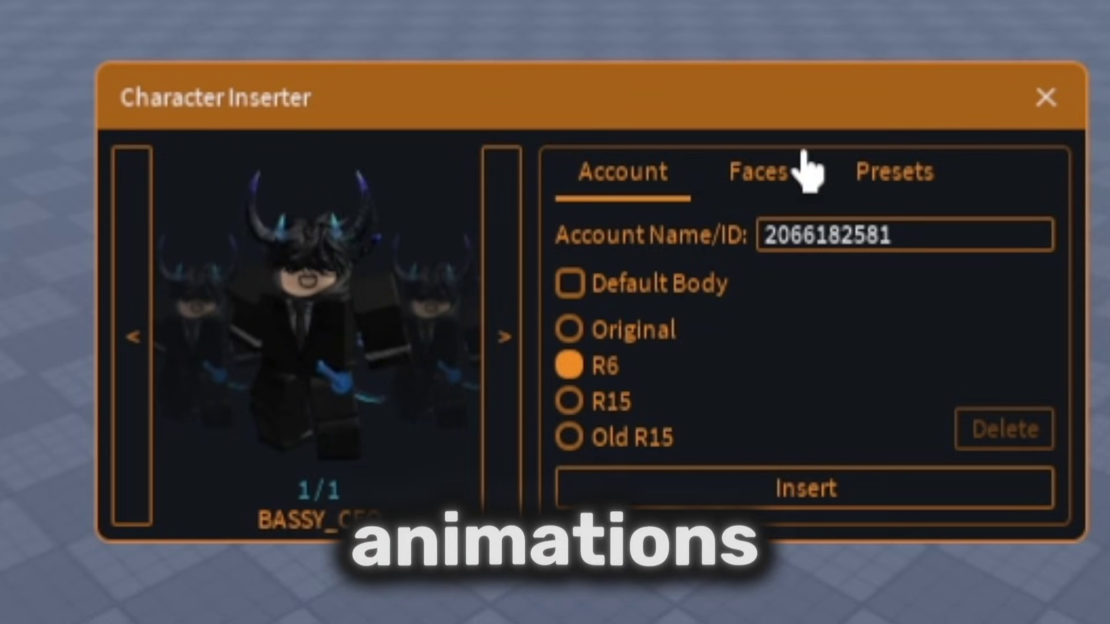
{"action": "left_click", "coordinate": [694, 488]}
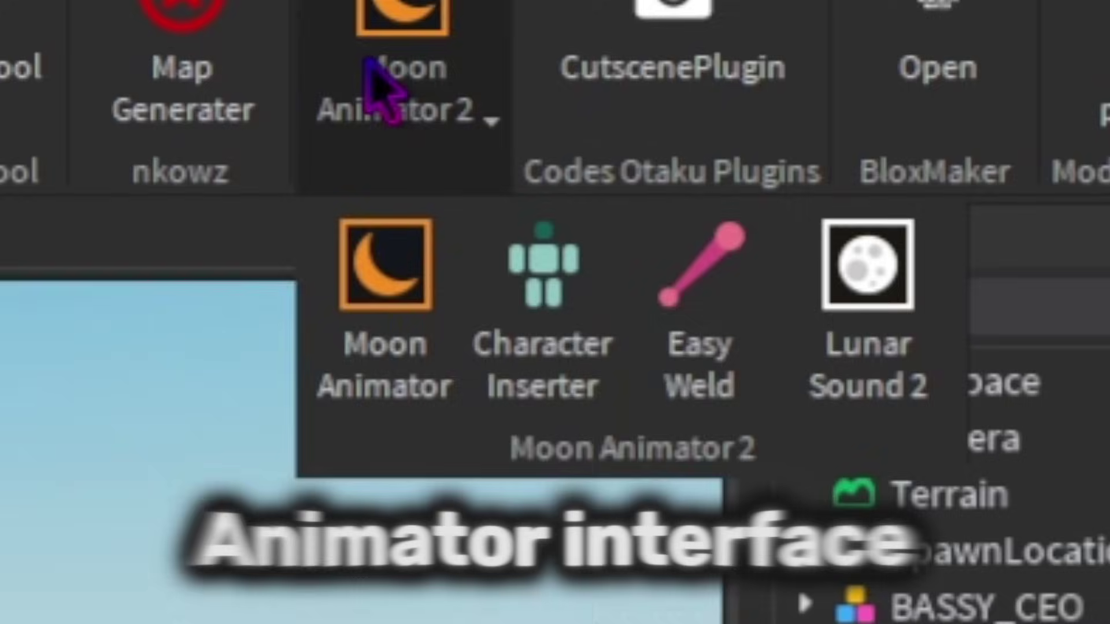
{"action": "left_click", "coordinate": [381, 303]}
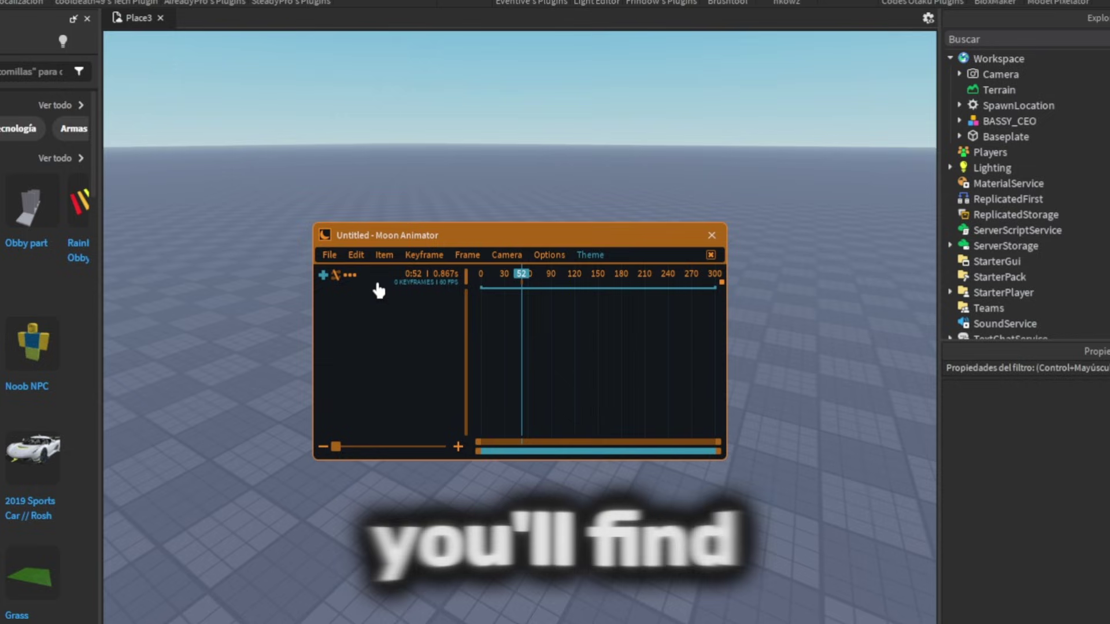
{"action": "left_click", "coordinate": [324, 274]}
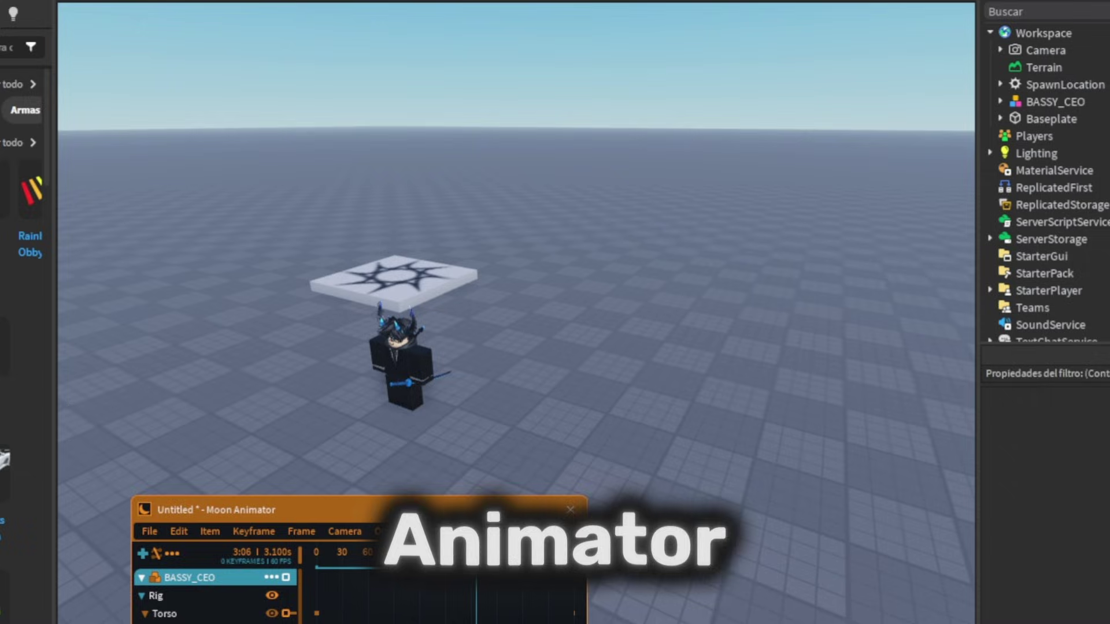
- Rotate the rig's body parts and torso into a new pose
{"action": "left_click_drag", "start_coordinate": [472, 518], "coordinate": [660, 380]}
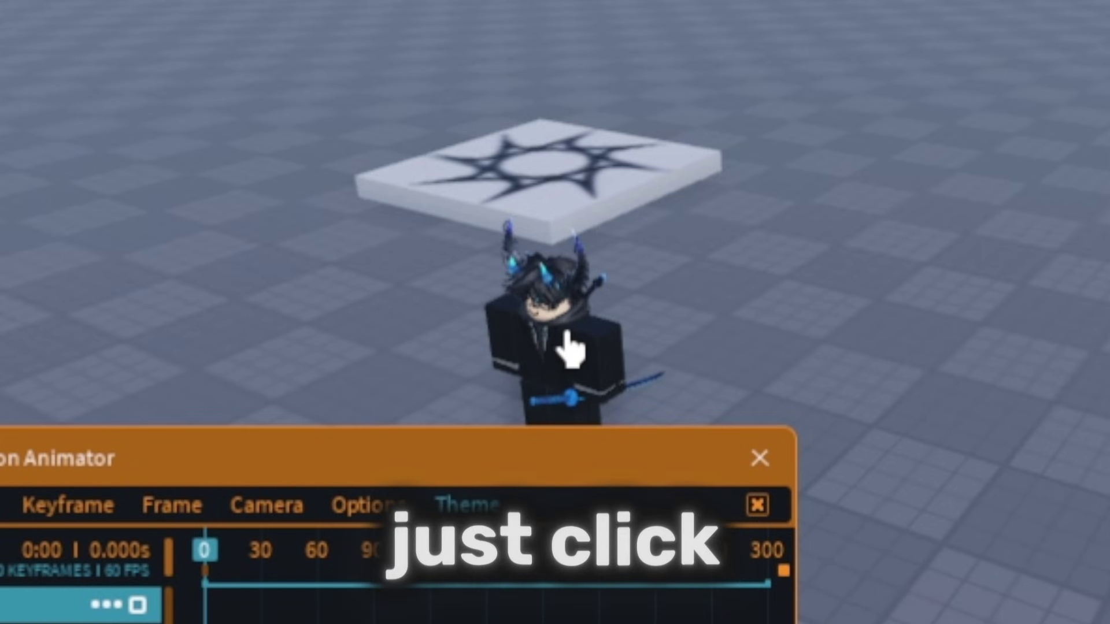
{"action": "left_click", "coordinate": [681, 325]}
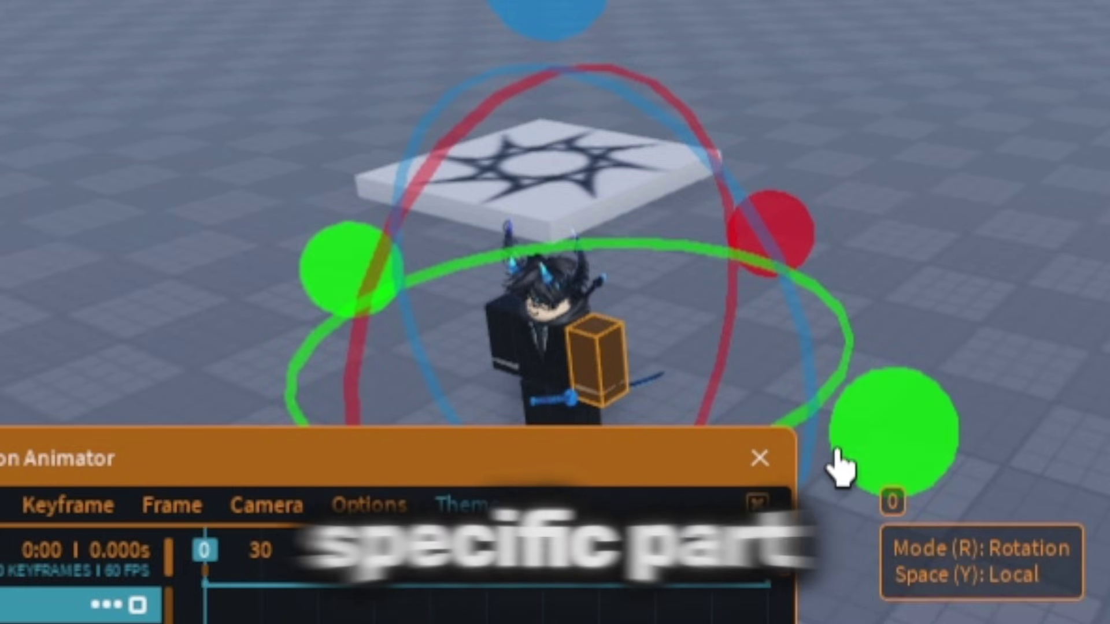
{"action": "left_click_drag", "start_coordinate": [867, 442], "coordinate": [929, 403]}
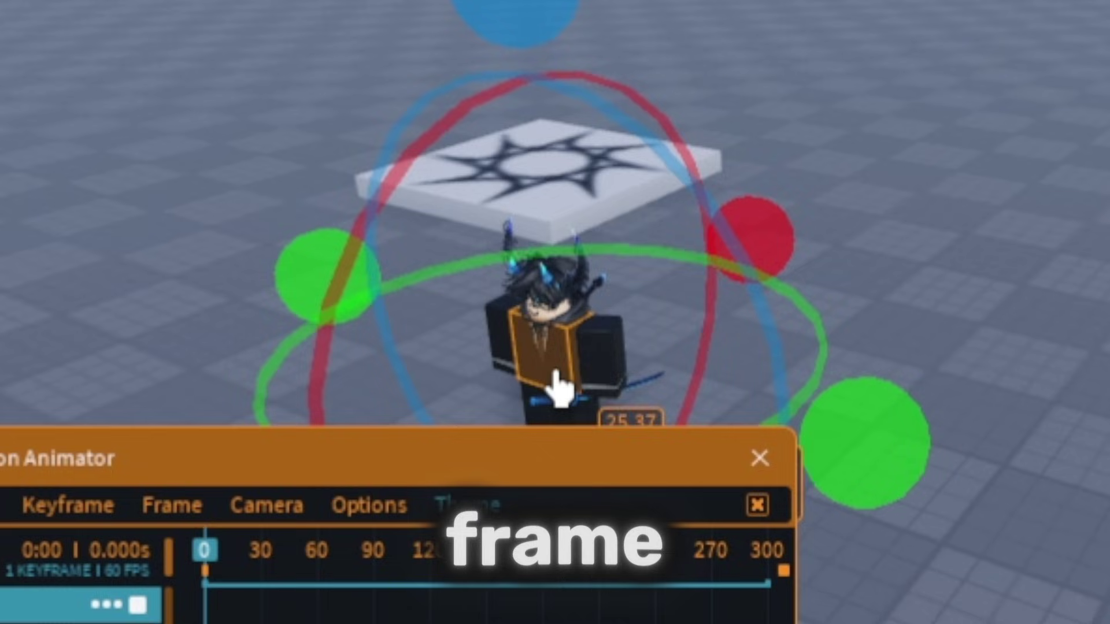
{"action": "left_click_drag", "start_coordinate": [471, 37], "coordinate": [406, 62]}
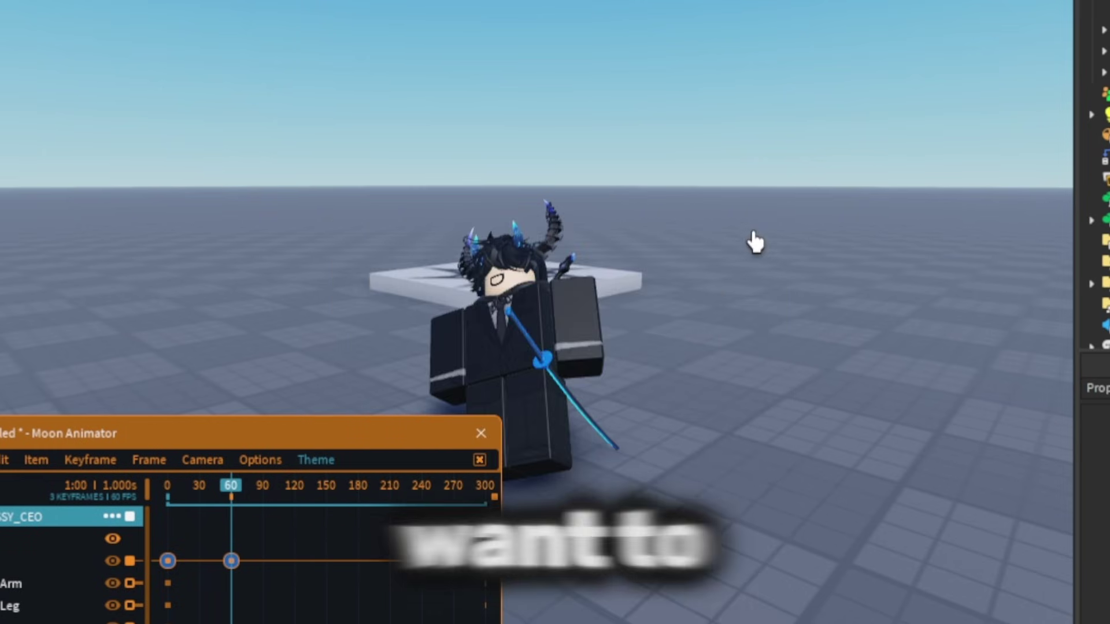
{"action": "left_click", "coordinate": [44, 563]}
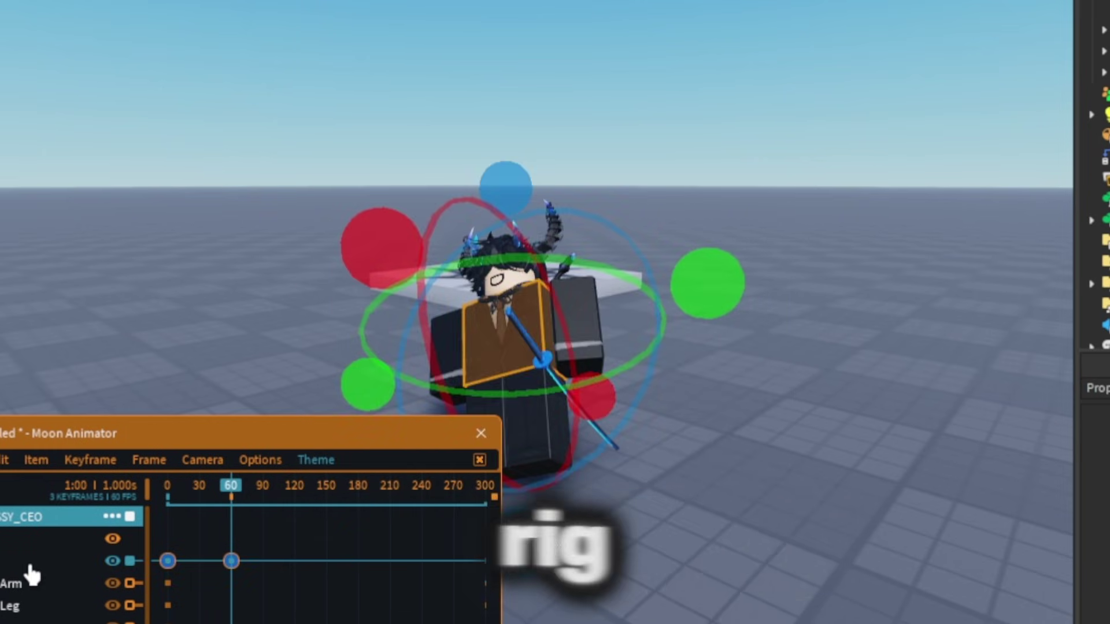
- Switch to move mode, play back with onion skinning, and raise the torso at frame 25
{"action": "key", "text": "r"}
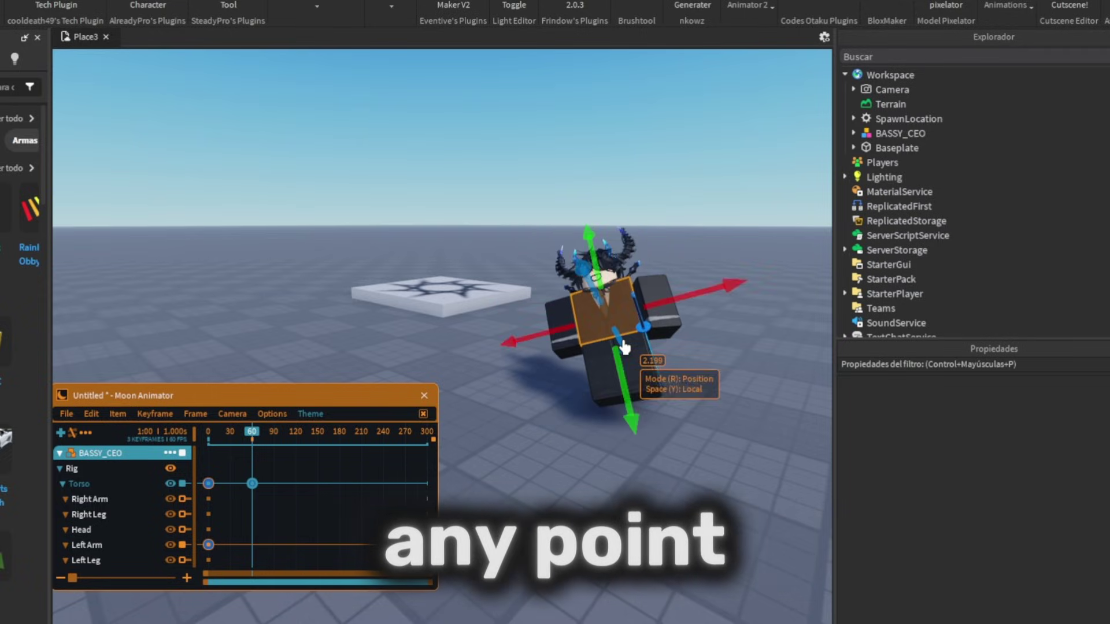
{"action": "key", "text": "space"}
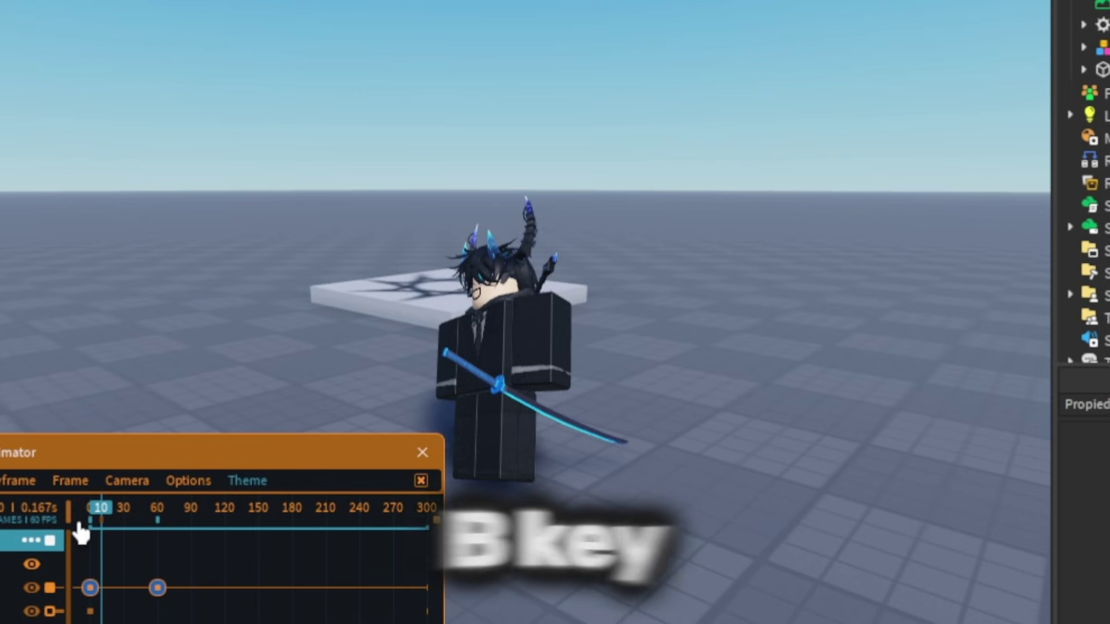
{"action": "key", "text": "b"}
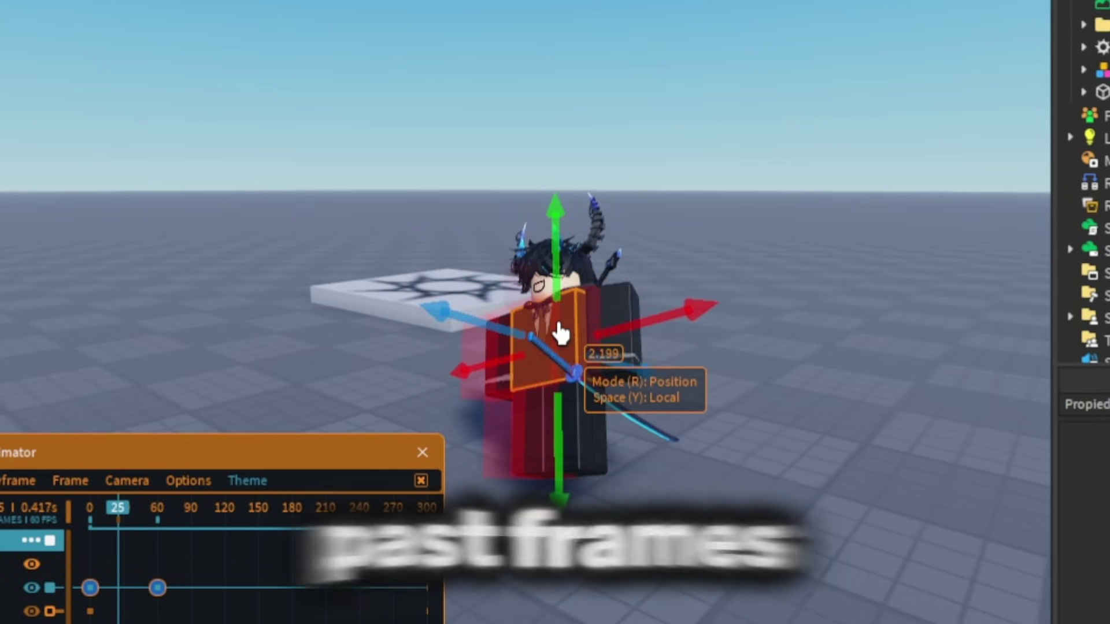
{"action": "left_click_drag", "start_coordinate": [599, 291], "coordinate": [568, 253]}
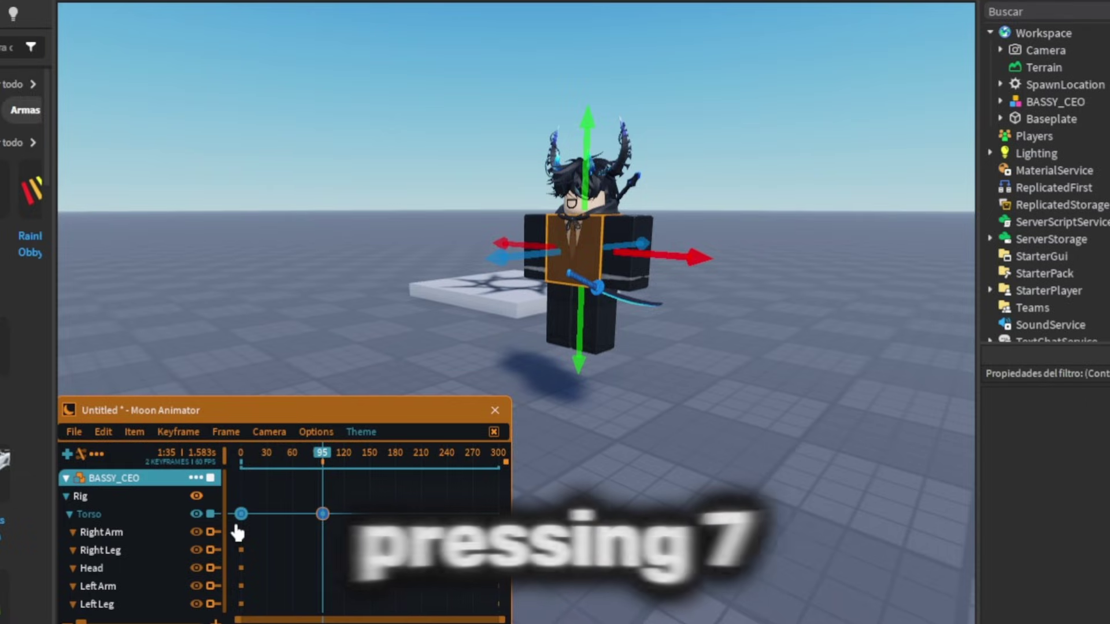
- Set the selected torso keyframes' easing style to Sine, then reopen the keyframe settings
{"action": "key", "text": "7"}
{"action": "left_click", "coordinate": [299, 619]}
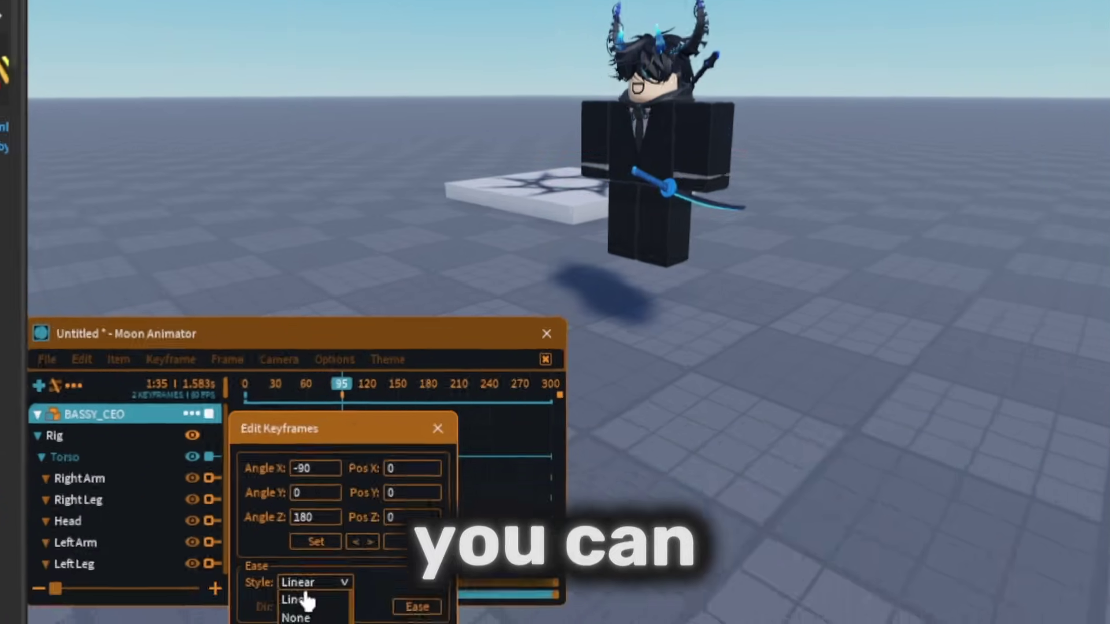
{"action": "left_click", "coordinate": [295, 623]}
{"action": "key", "text": "Return"}
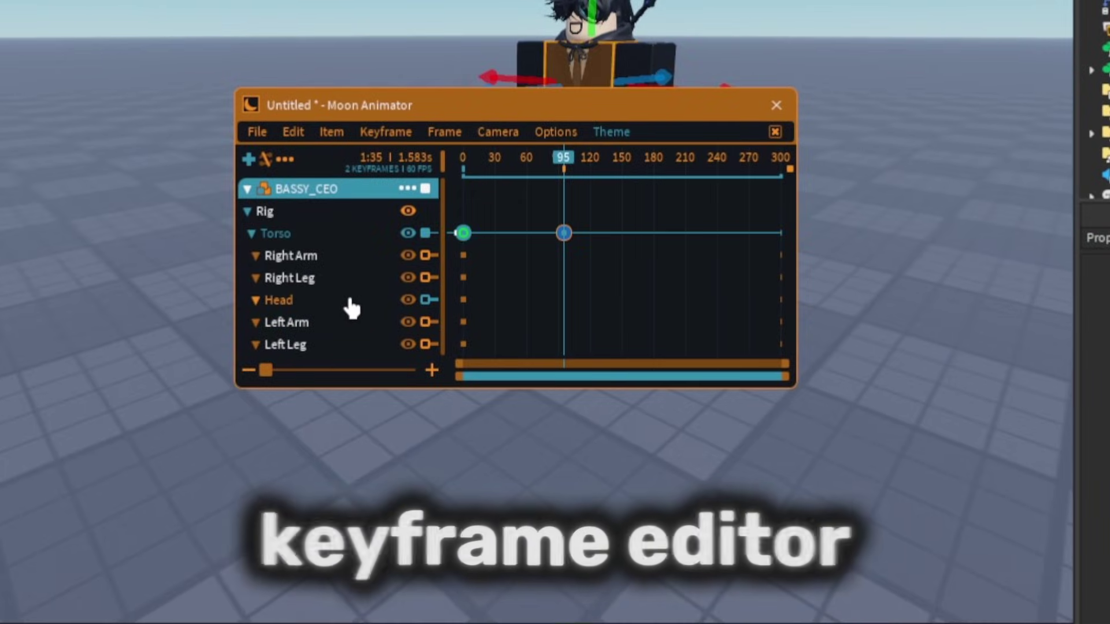
{"action": "key", "text": "7"}
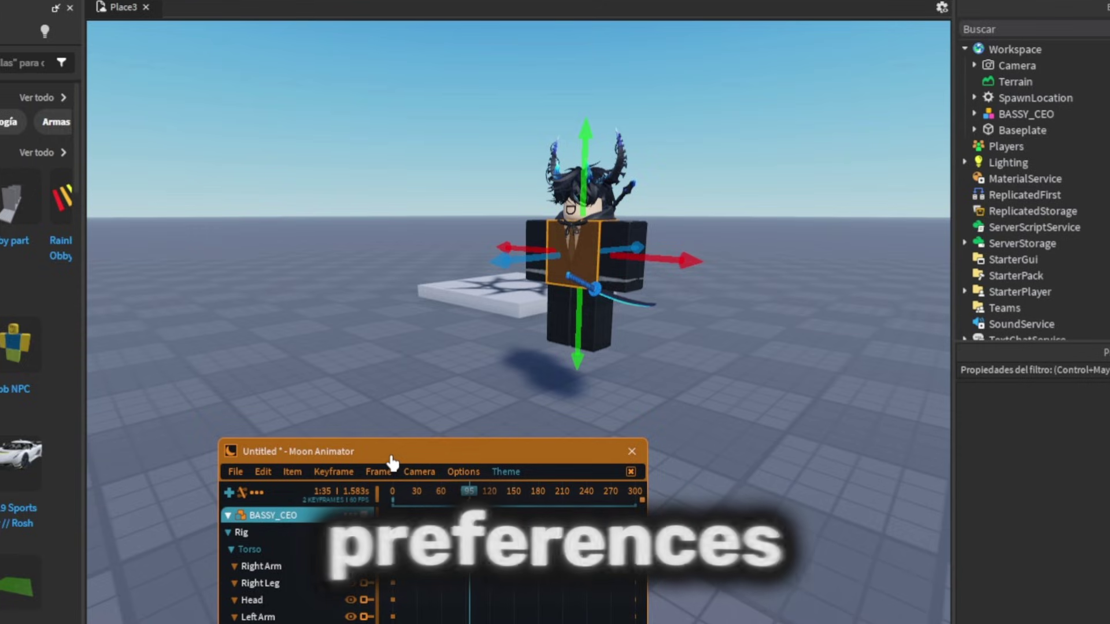
- Open Moon Animator's Animation Settings
{"action": "key", "text": "8"}
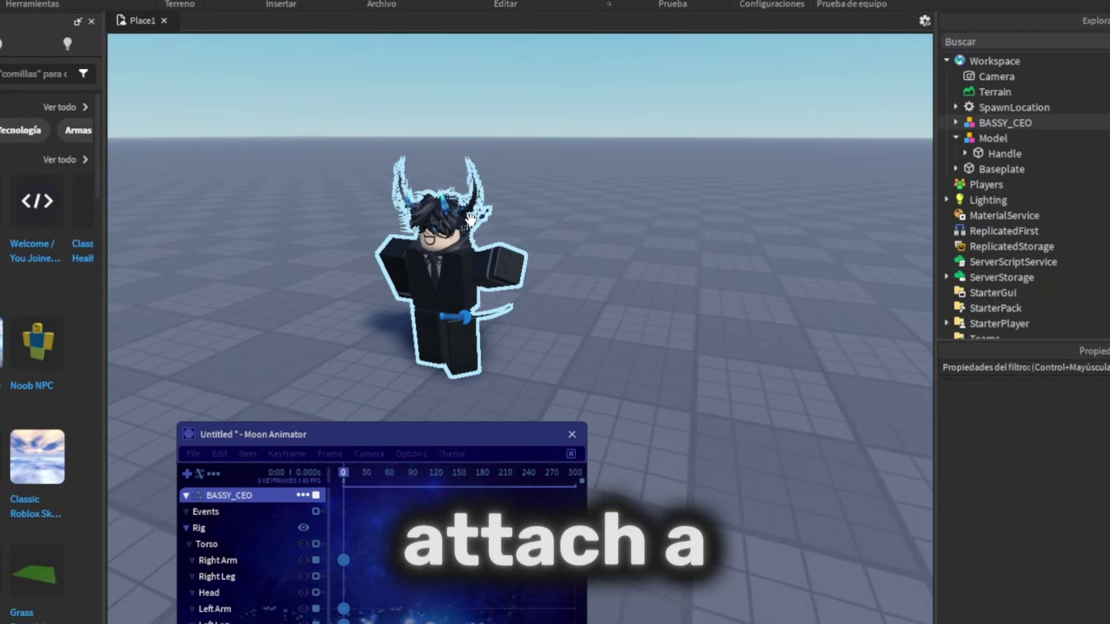
{"action": "mouse_move", "coordinate": [503, 70]}
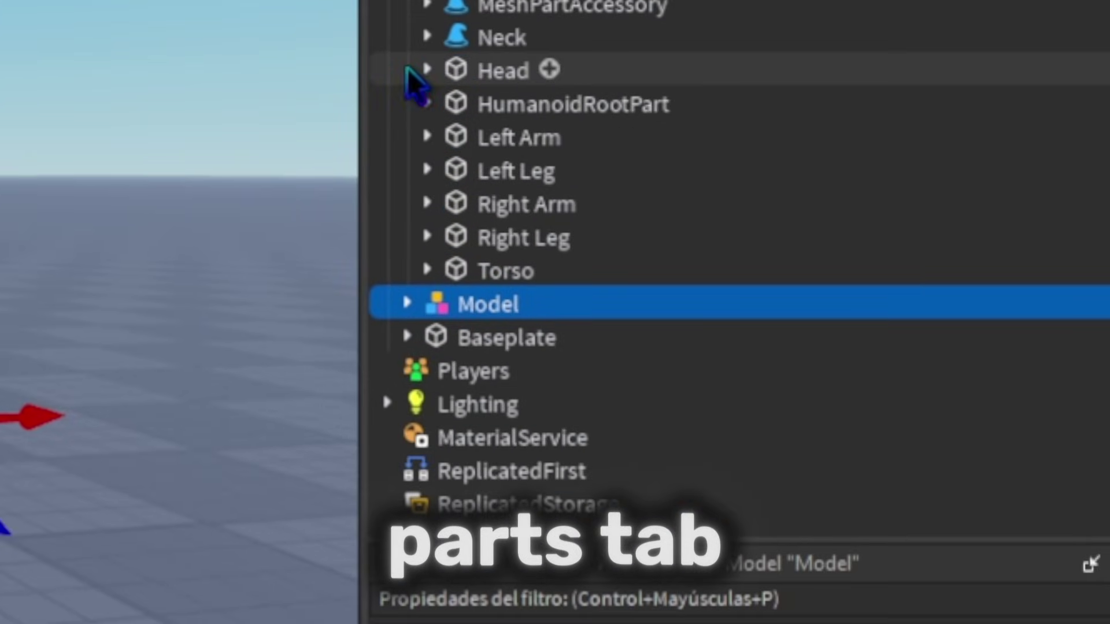
- Select Right Arm and the sword Handle, then Join In Place with Easy Weld
{"action": "left_click", "coordinate": [502, 206]}
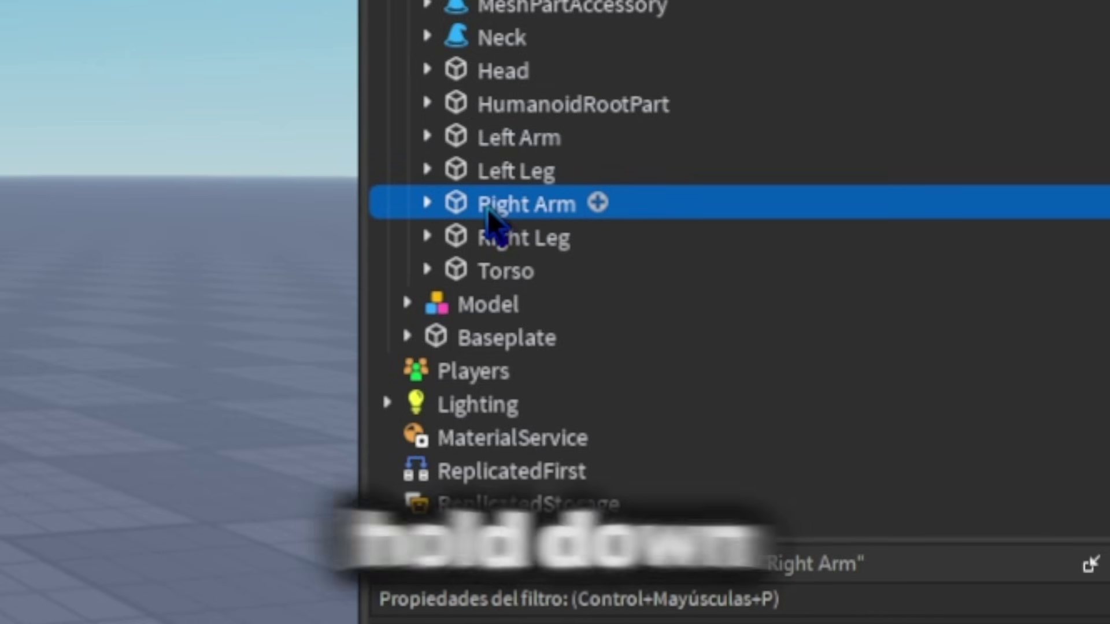
{"action": "left_click", "coordinate": [408, 304]}
{"action": "left_click", "coordinate": [485, 371], "text": "ctrl"}
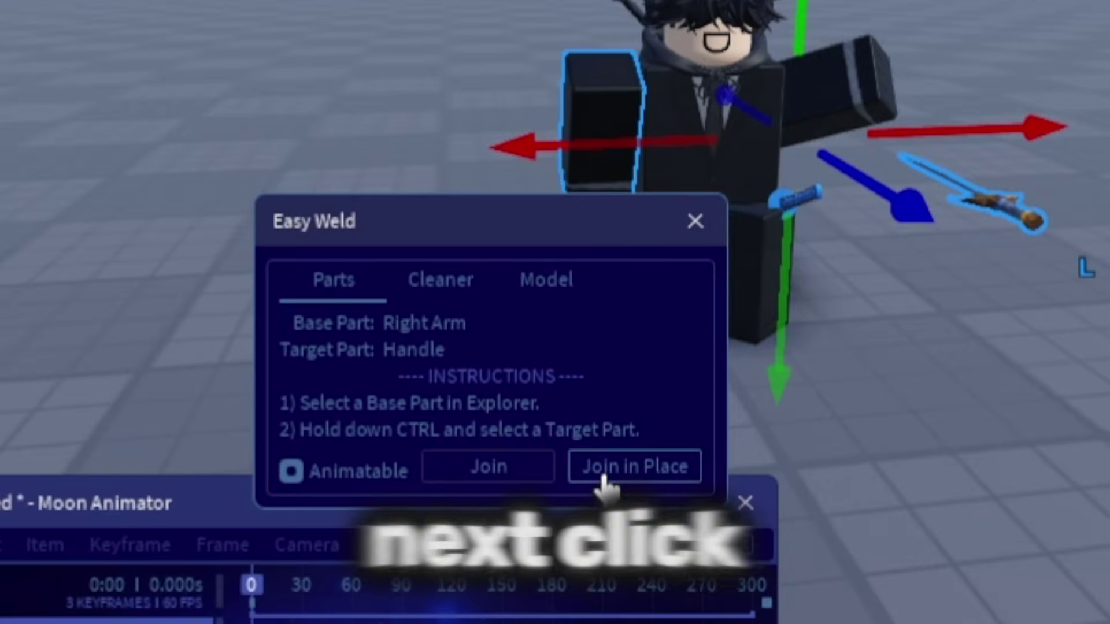
{"action": "left_click", "coordinate": [632, 467]}
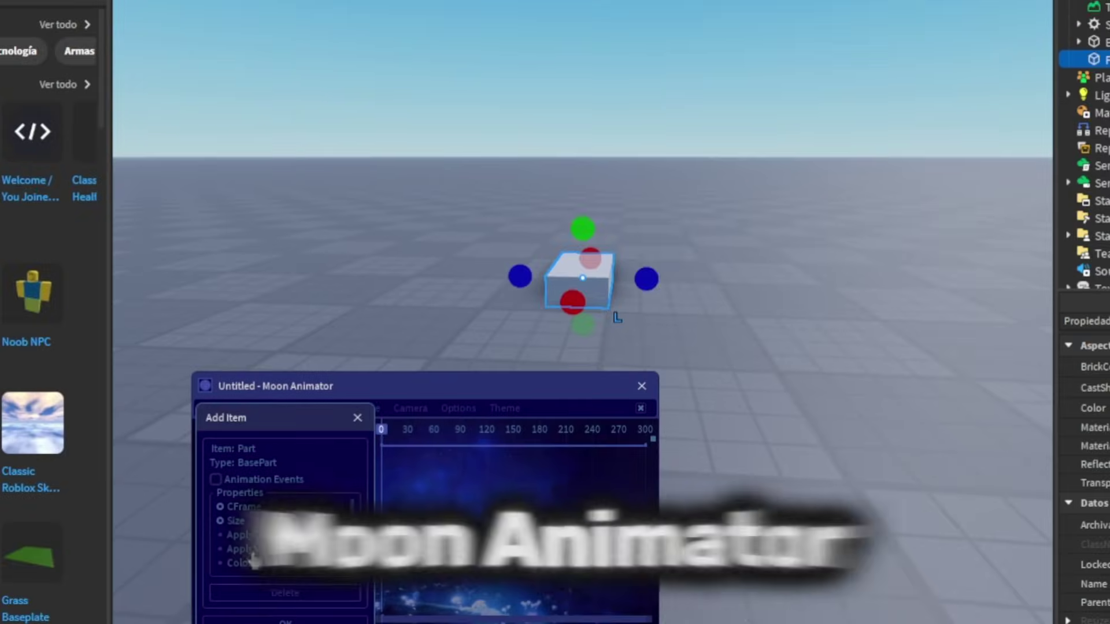
- Add the Part with the Color track included, and move the view closer to it
{"action": "left_click", "coordinate": [260, 538]}
{"action": "left_click", "coordinate": [285, 617]}
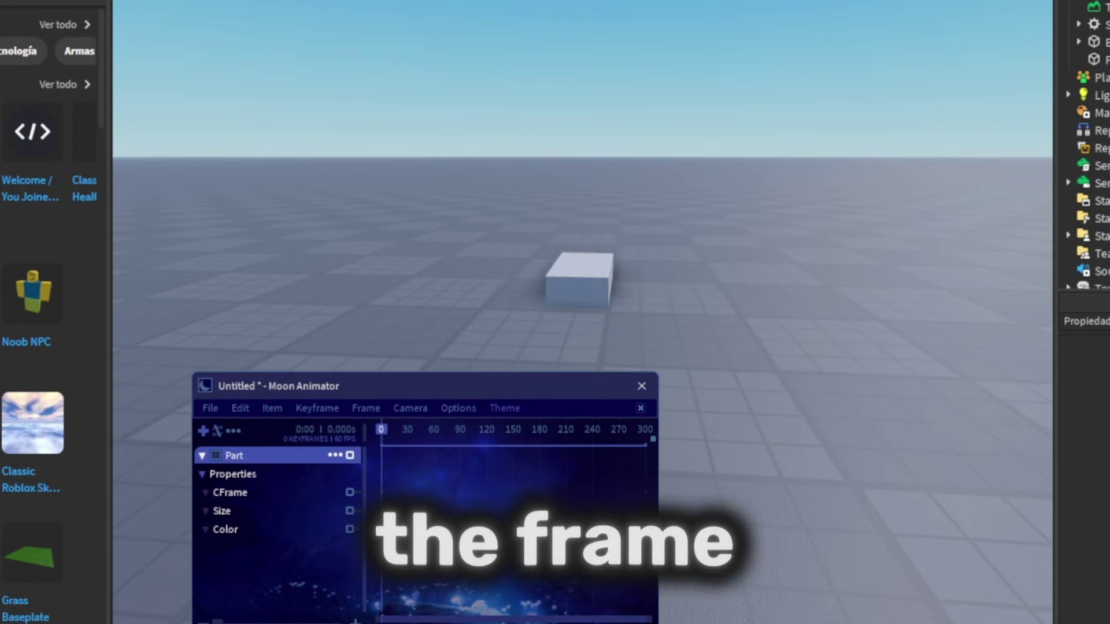
{"action": "right_click_drag", "start_coordinate": [495, 299], "coordinate": [486, 312]}
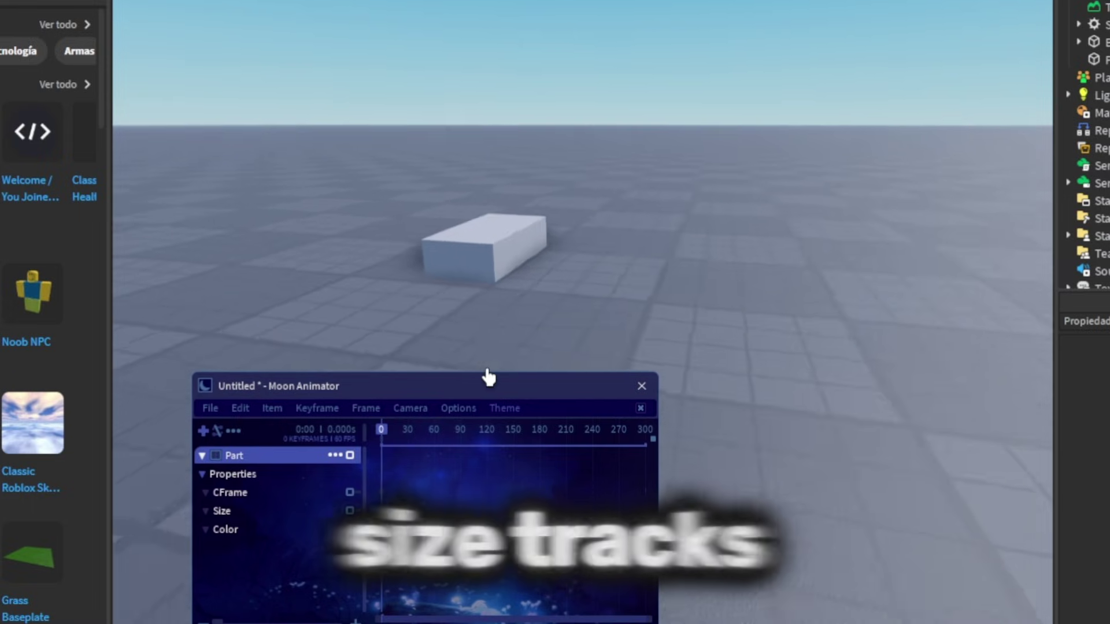
{"action": "scroll", "coordinate": [494, 298], "scroll_direction": "up", "scroll_amount": 5}
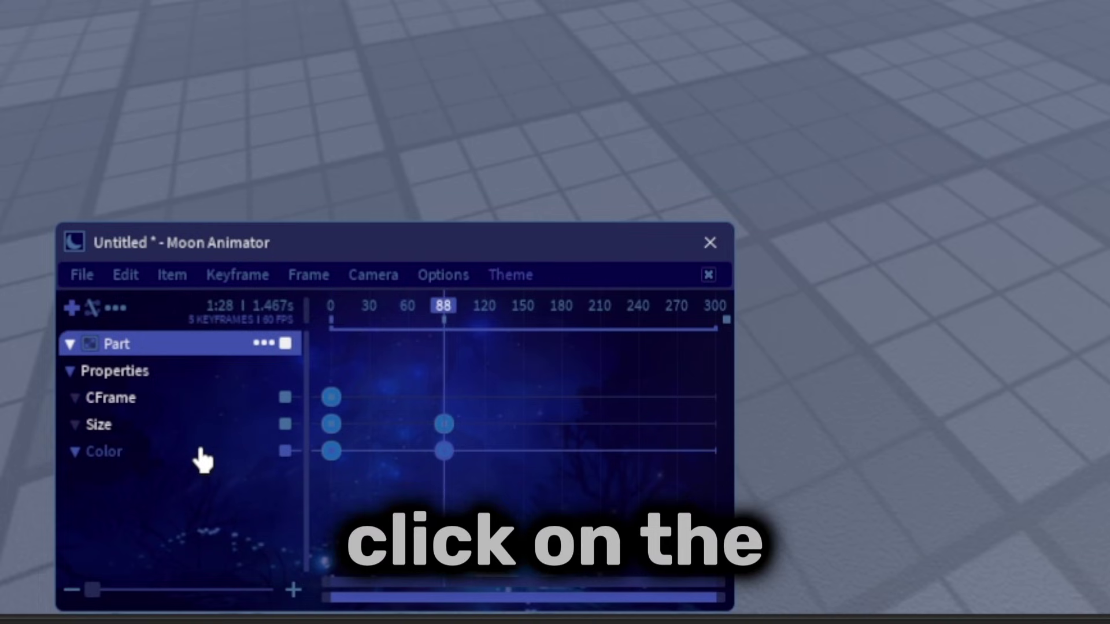
- Set the Part's frame-88 Color keyframe to dark blue (0, 14, 162) and close the editor
{"action": "key", "text": "7"}
{"action": "left_click", "coordinate": [839, 465]}
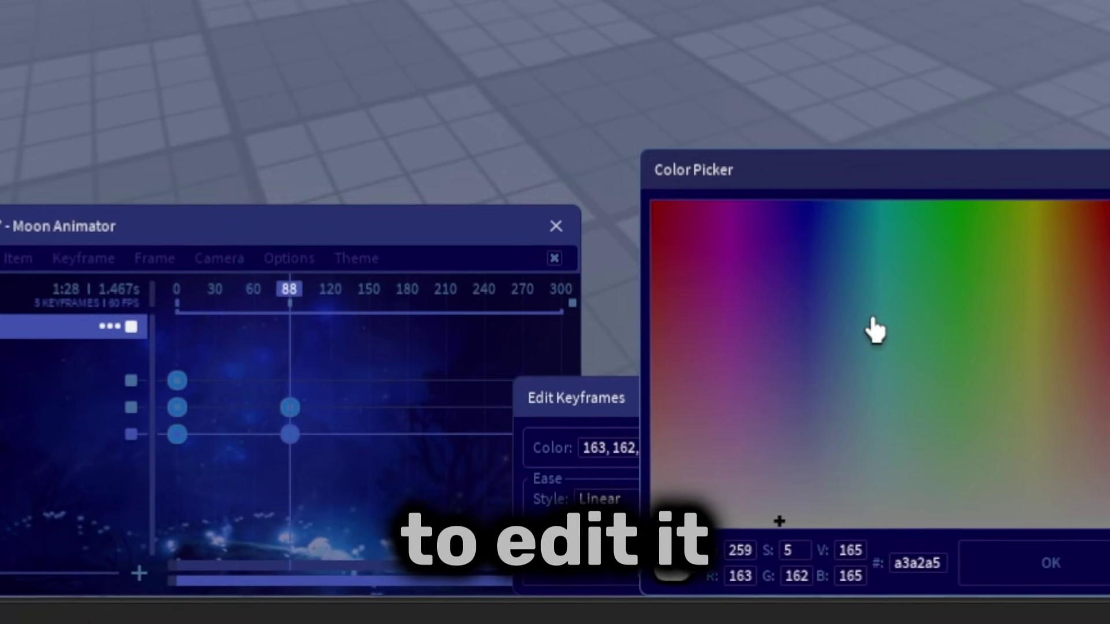
{"action": "left_click", "coordinate": [825, 295]}
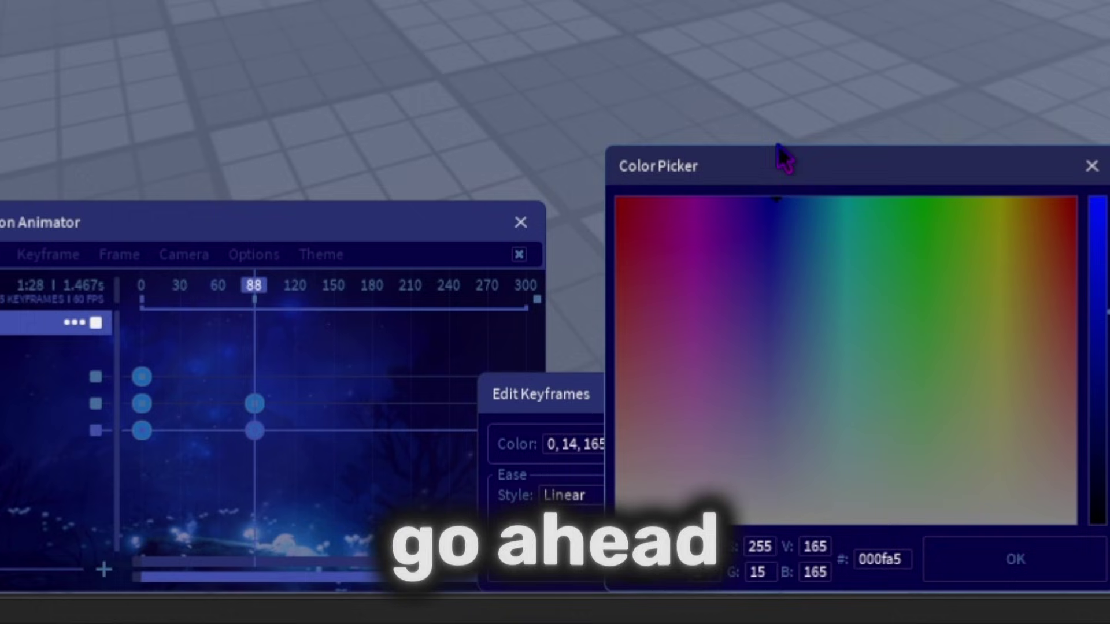
{"action": "left_click_drag", "start_coordinate": [1098, 299], "coordinate": [1097, 200]}
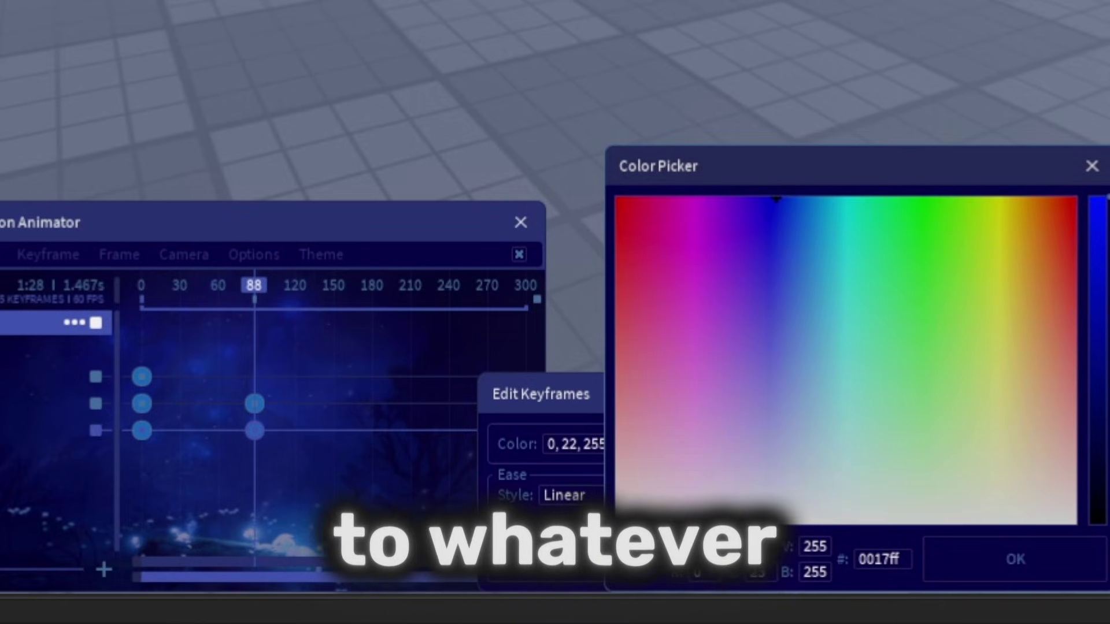
{"action": "left_click", "coordinate": [1100, 328]}
{"action": "left_click", "coordinate": [1015, 559]}
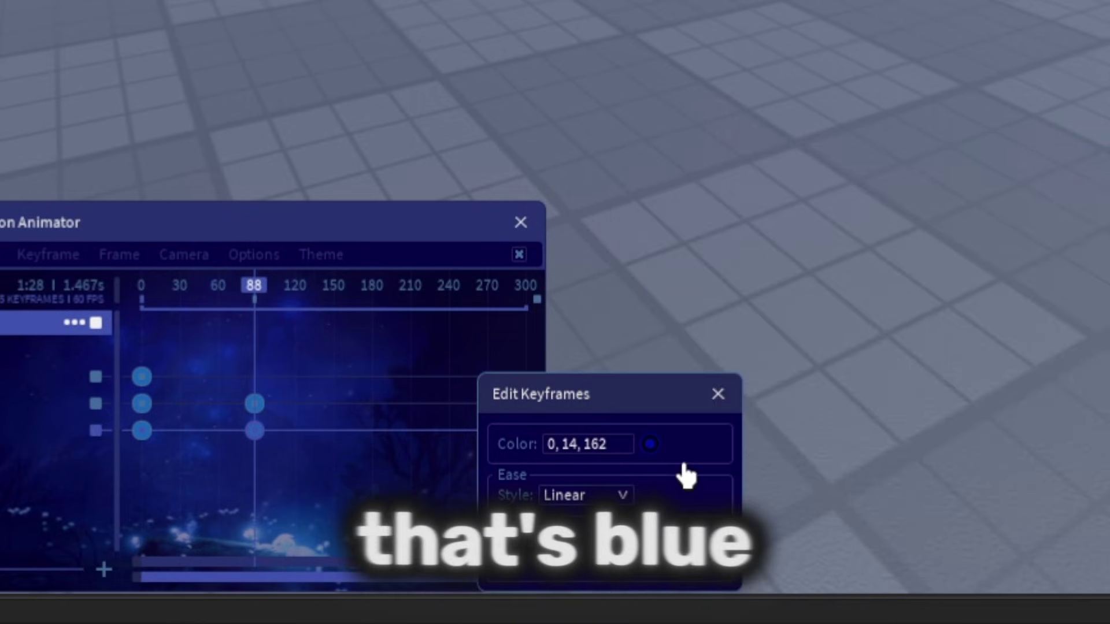
{"action": "left_click", "coordinate": [551, 592]}
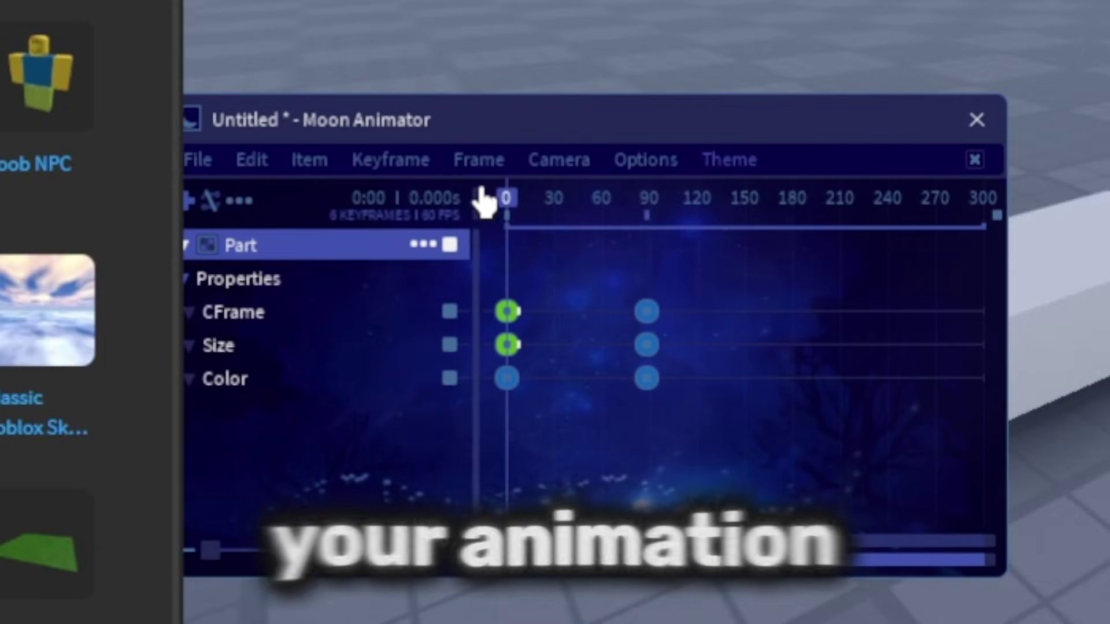
- Add a Camera track and open its frame-0 FieldOfView keyframe for editing
{"action": "left_click", "coordinate": [546, 163]}
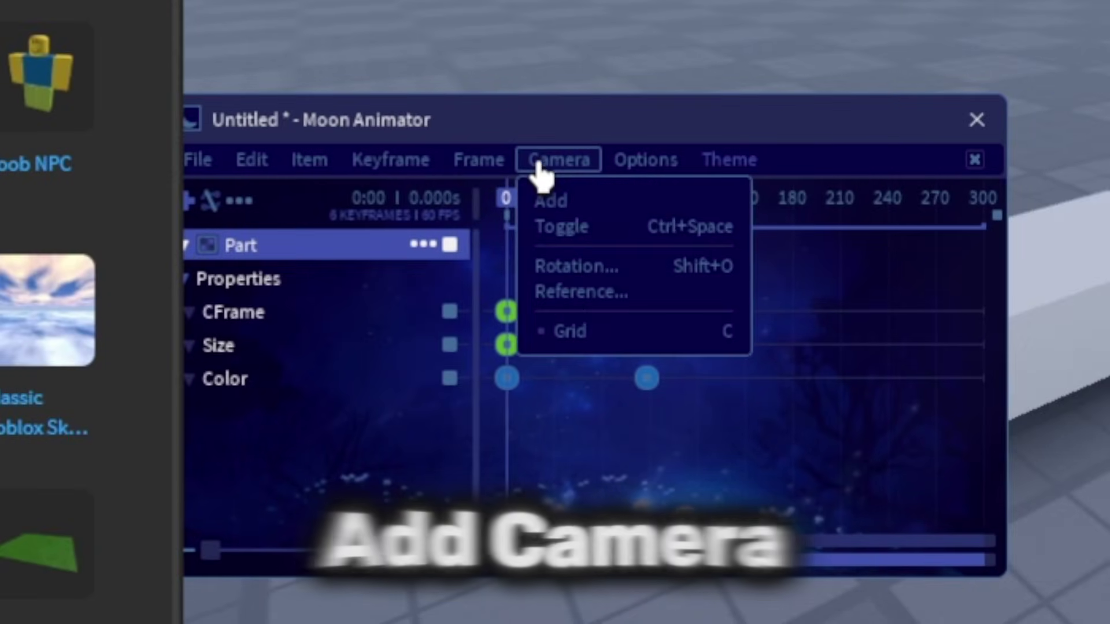
{"action": "left_click", "coordinate": [597, 209]}
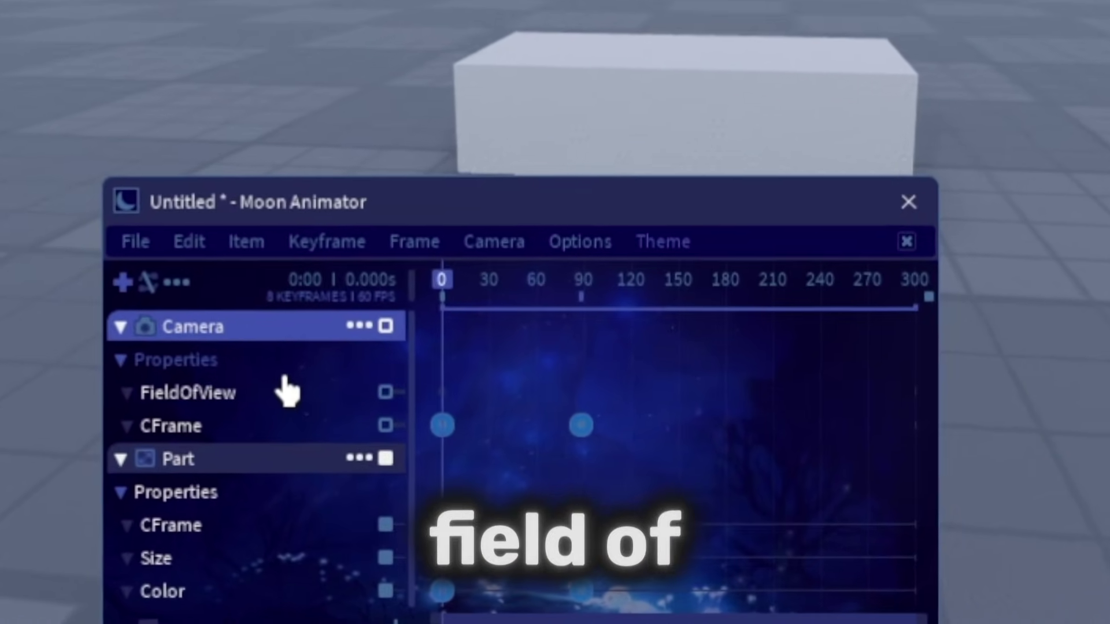
{"action": "left_click", "coordinate": [305, 429]}
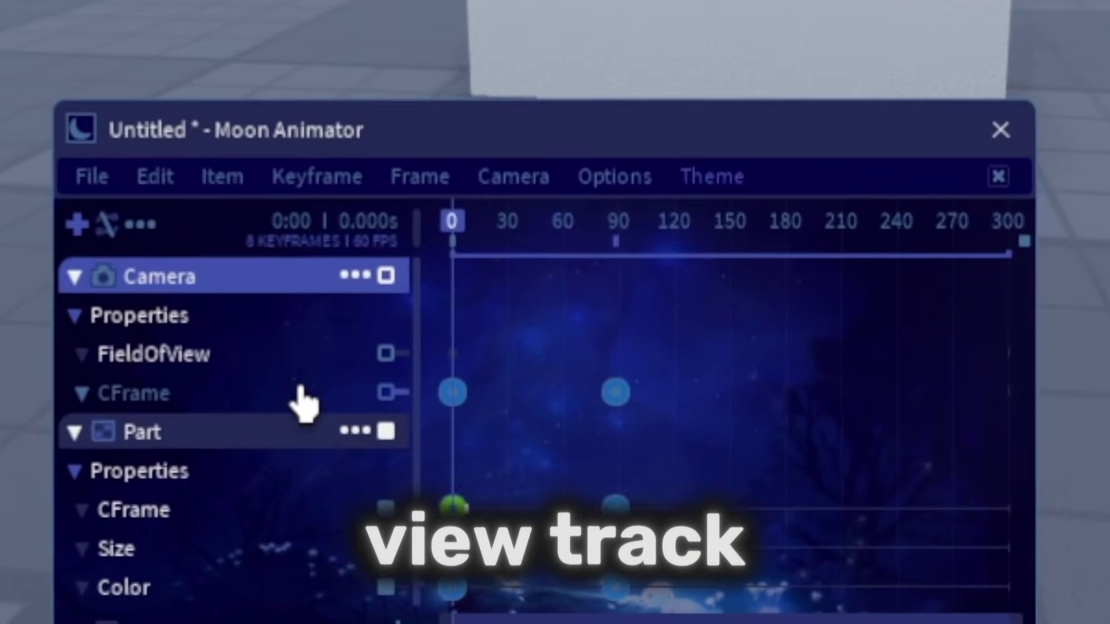
{"action": "key", "text": "7"}
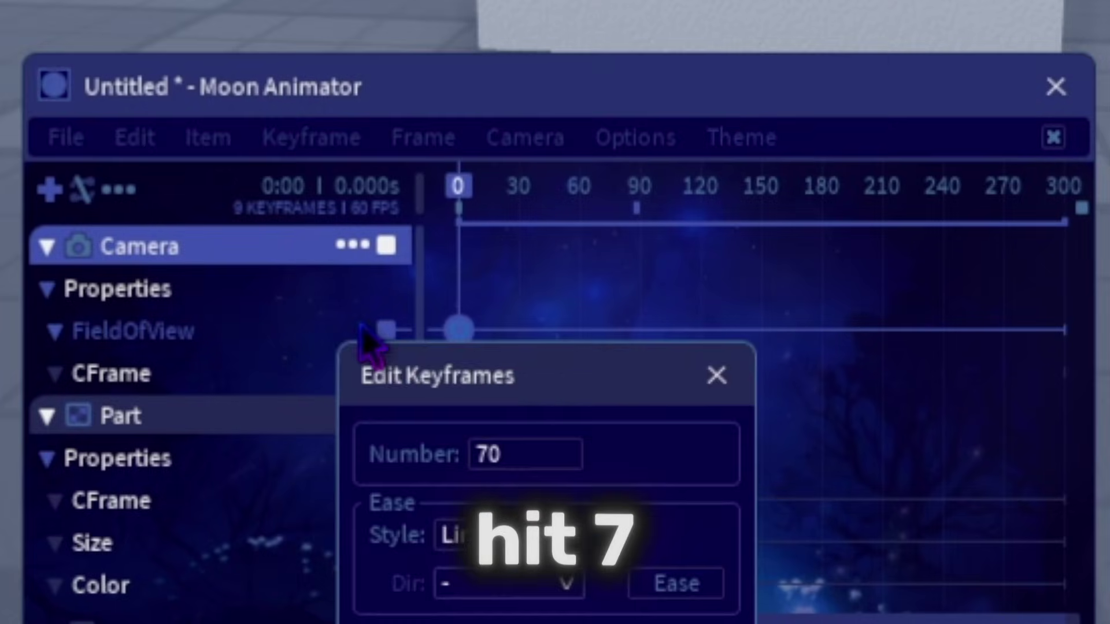